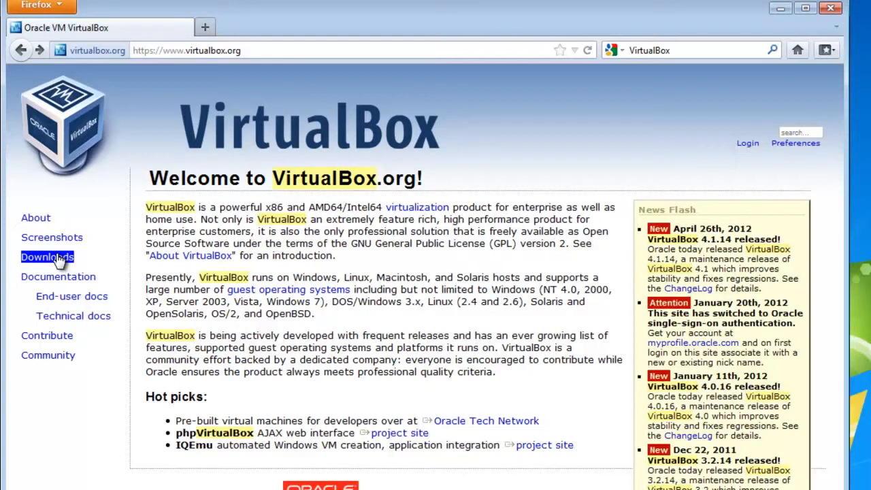
# Step: Download the VirtualBox 4.1.14 installer for Windows hosts (x86/amd64) from the site's download page, choosing to save the file
pyautogui.click(59, 261)
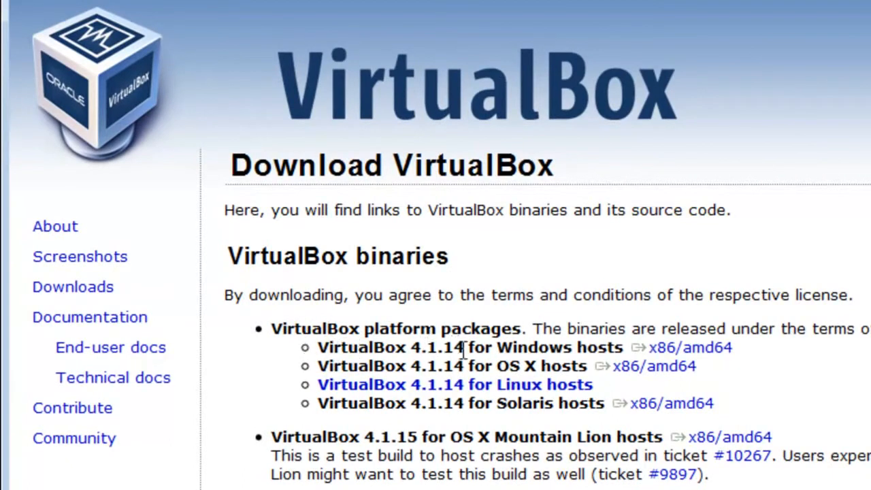
pyautogui.click(656, 350)
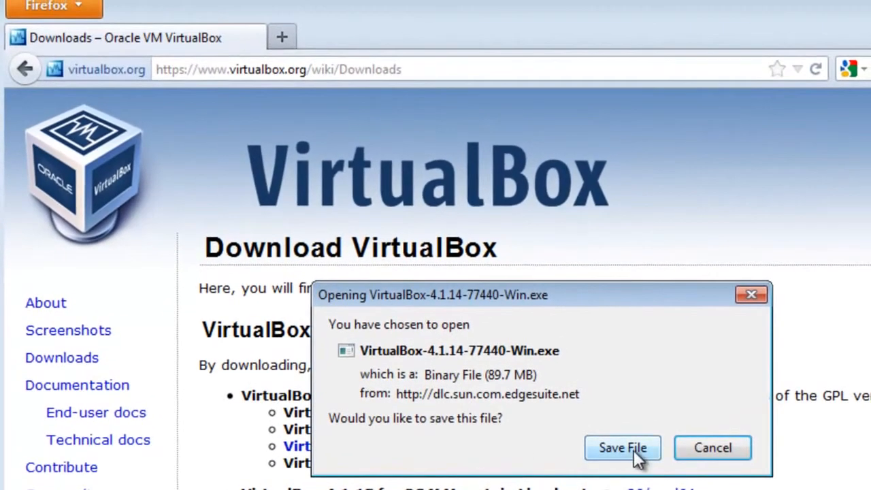
pyautogui.click(643, 437)
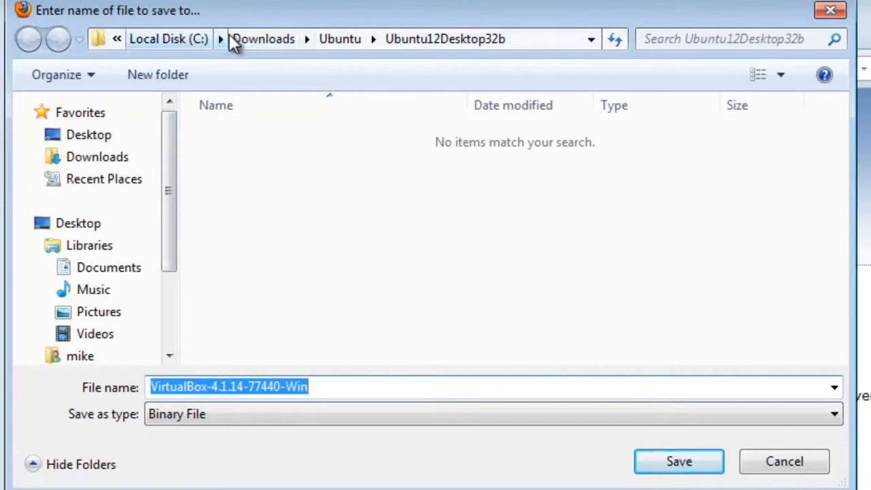
# Step: Create a folder named VirtualBox inside C:\Downloads from the save dialog
pyautogui.click(267, 39)
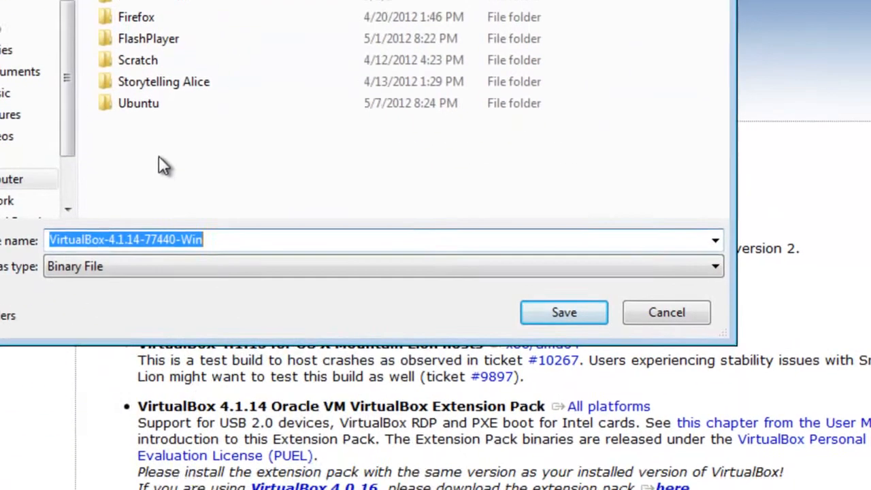
pyautogui.rightClick(262, 299)
pyautogui.moveTo(195, 347)
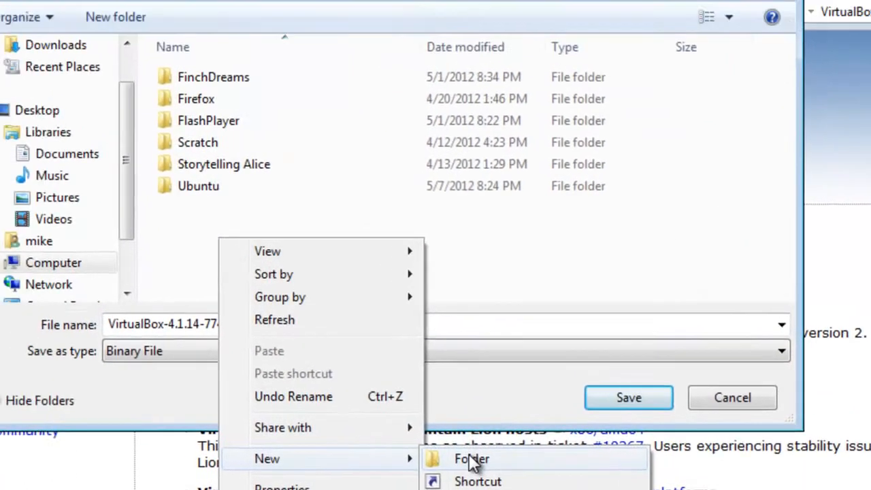
pyautogui.click(473, 461)
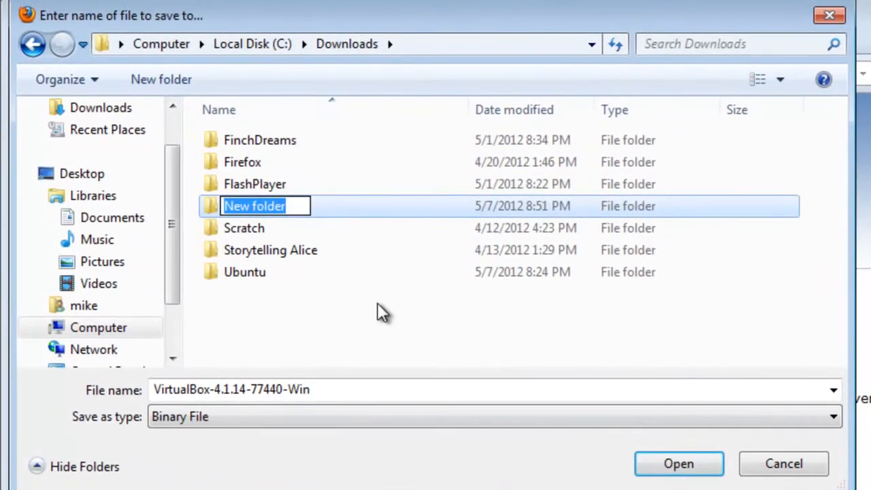
pyautogui.write('Virtu')
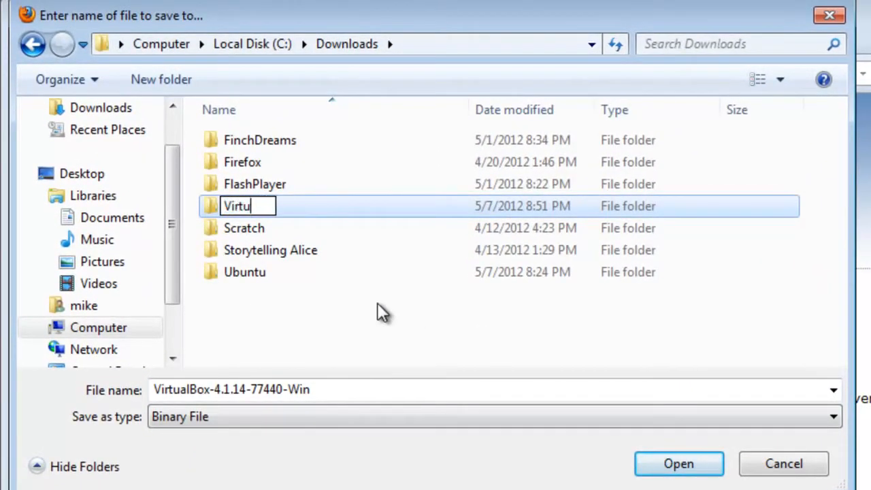
pyautogui.write('alBox')
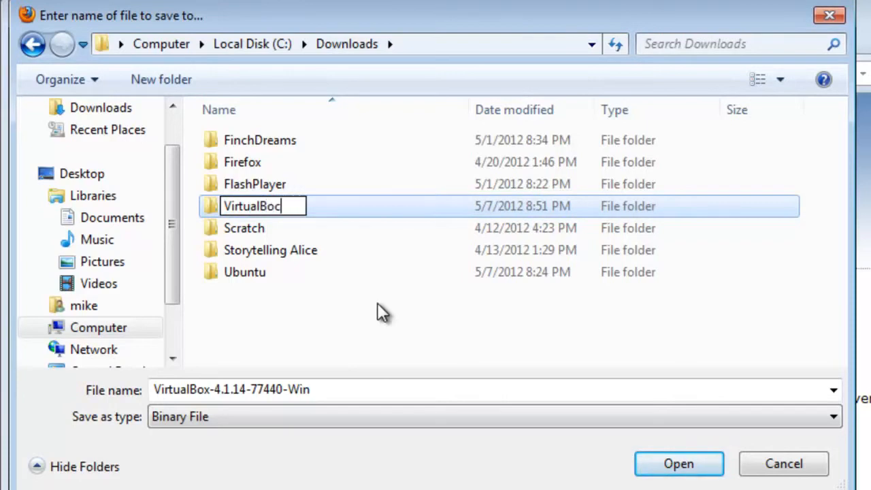
pyautogui.click(205, 203)
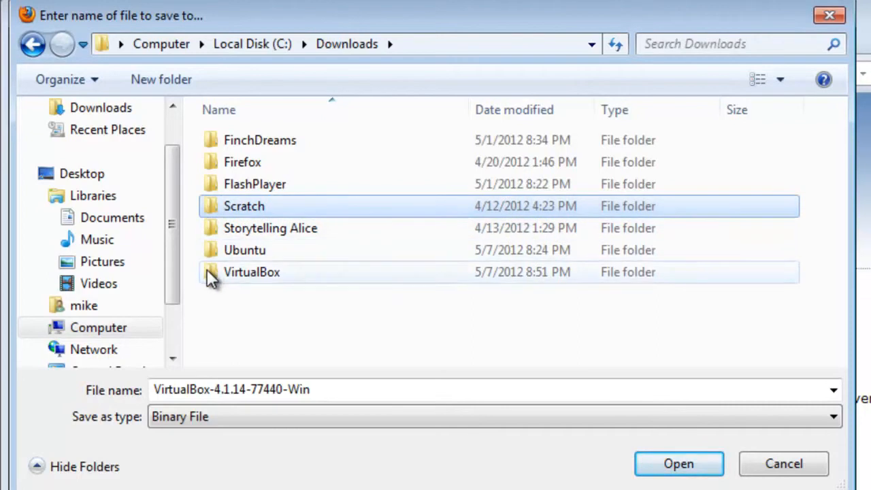
# Step: Save the installer in the C:\Downloads\VirtualBox folder and close the download list once the file has finished downloading
pyautogui.click(211, 274)
pyautogui.doubleClick(207, 269)
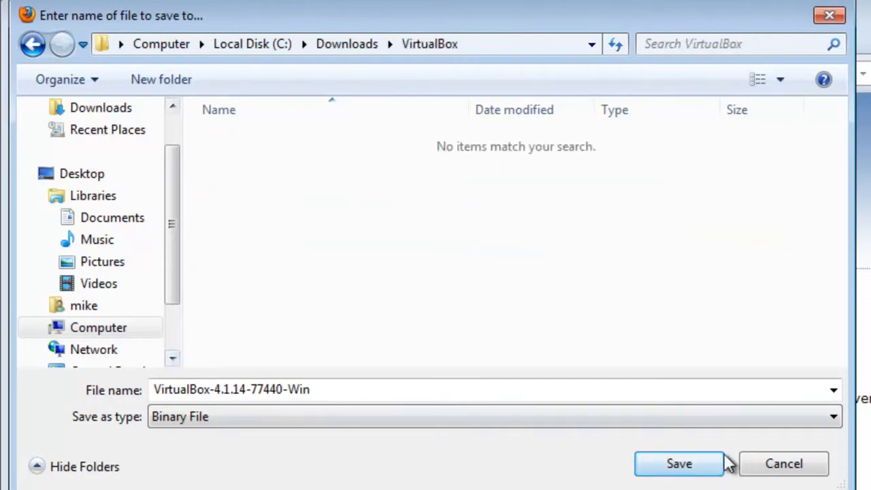
pyautogui.click(679, 463)
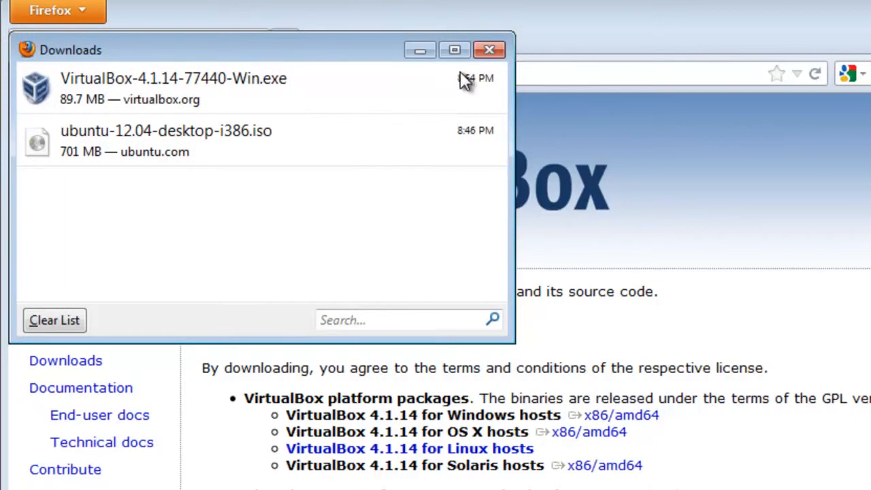
pyautogui.click(489, 50)
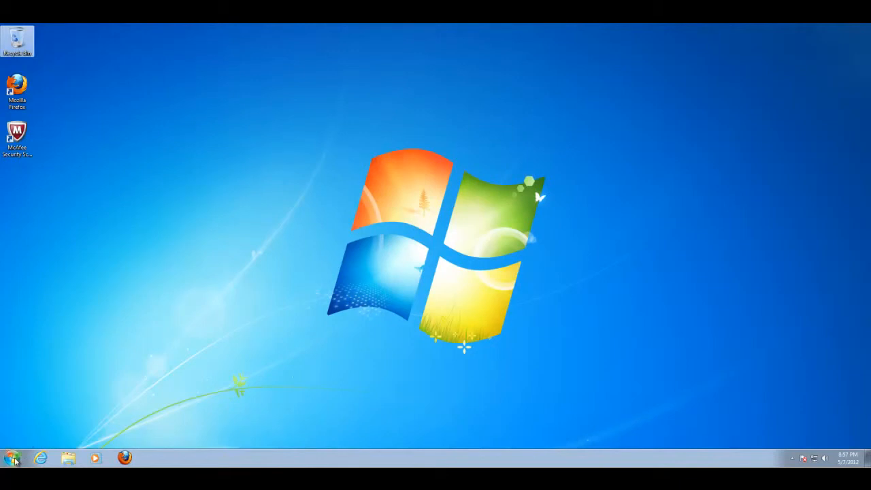
# Step: Switch to Windows Explorer, open C:\Downloads\VirtualBox and run the VirtualBox-4.1.14-77440-Win installer
pyautogui.click(15, 460)
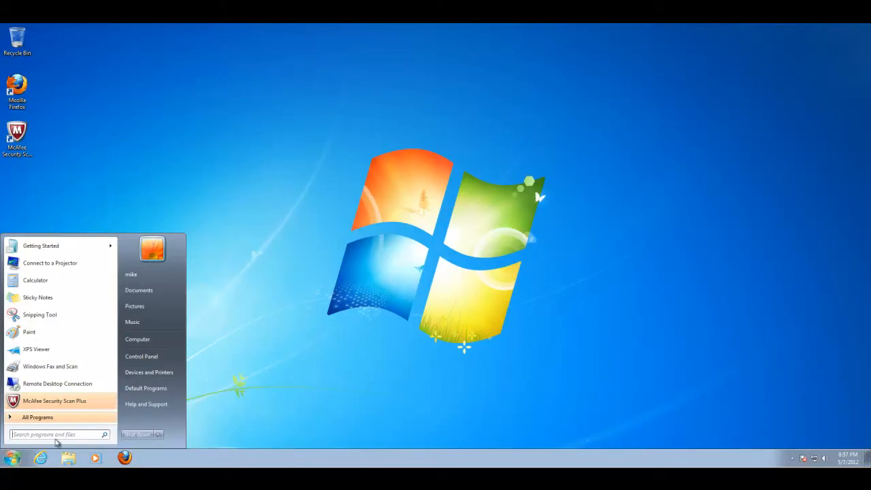
pyautogui.rightClick(14, 460)
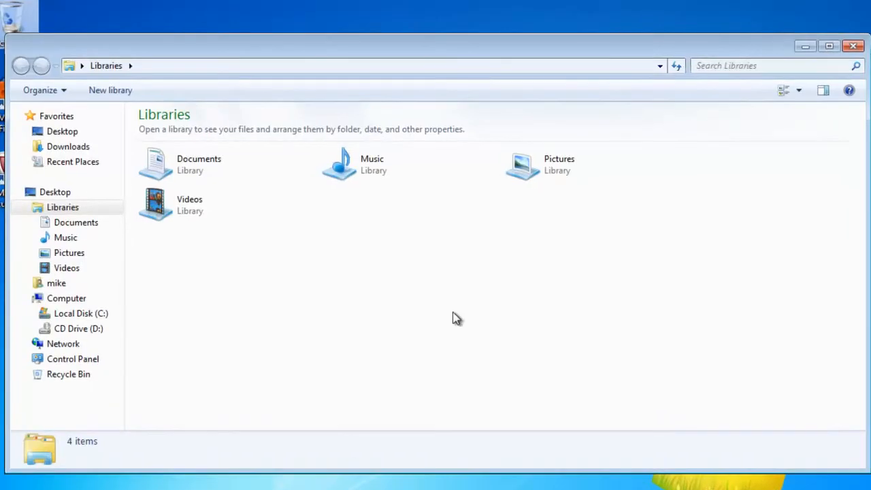
pyautogui.click(83, 315)
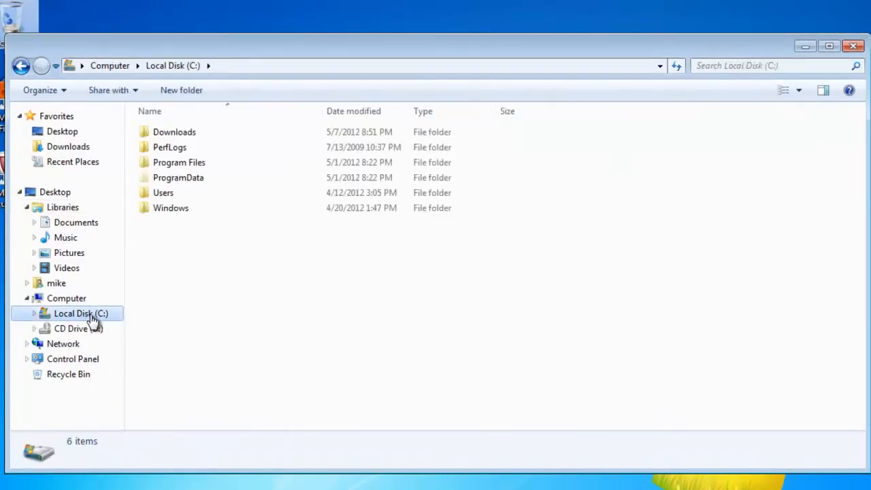
pyautogui.click(151, 134)
pyautogui.doubleClick(151, 133)
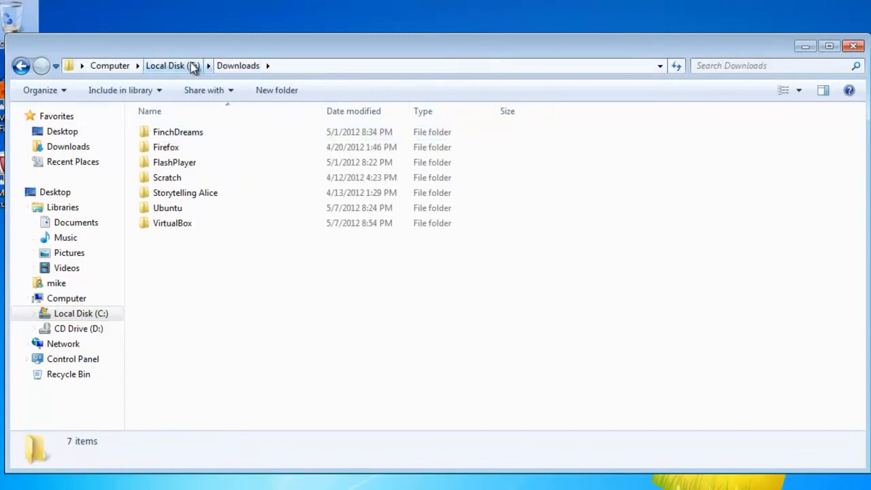
pyautogui.doubleClick(145, 222)
pyautogui.click(193, 136)
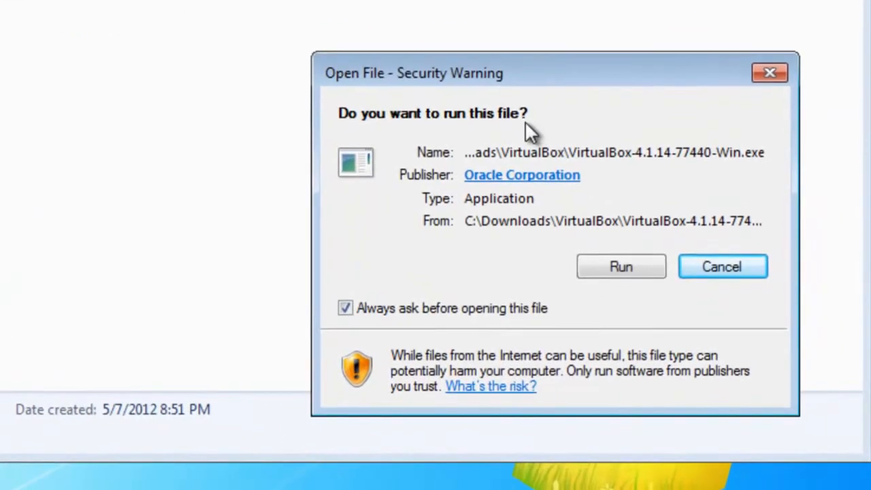
pyautogui.click(639, 265)
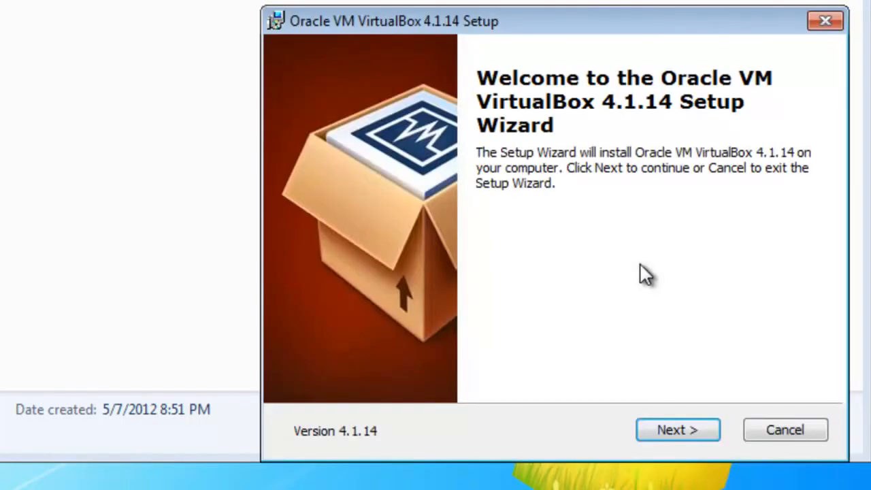
# Step: Start the VirtualBox installation with the default features, location and desktop shortcut, accepting the network reset and allowing system changes
pyautogui.click(691, 424)
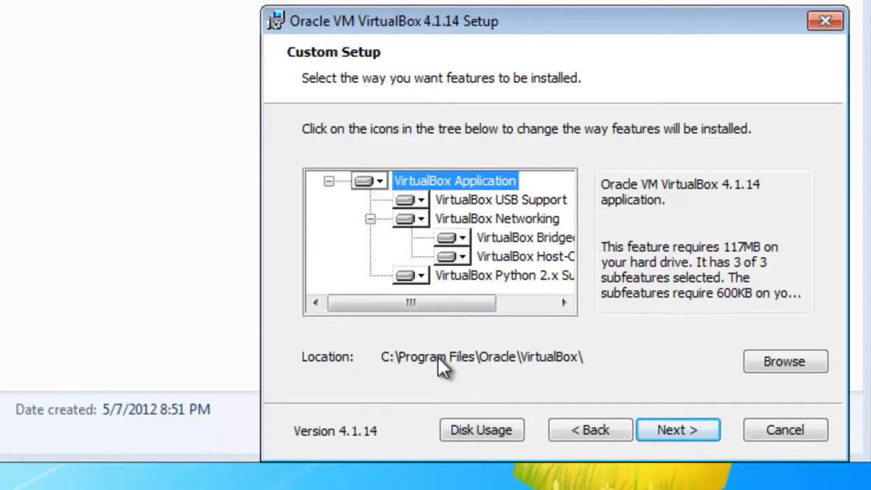
pyautogui.click(680, 429)
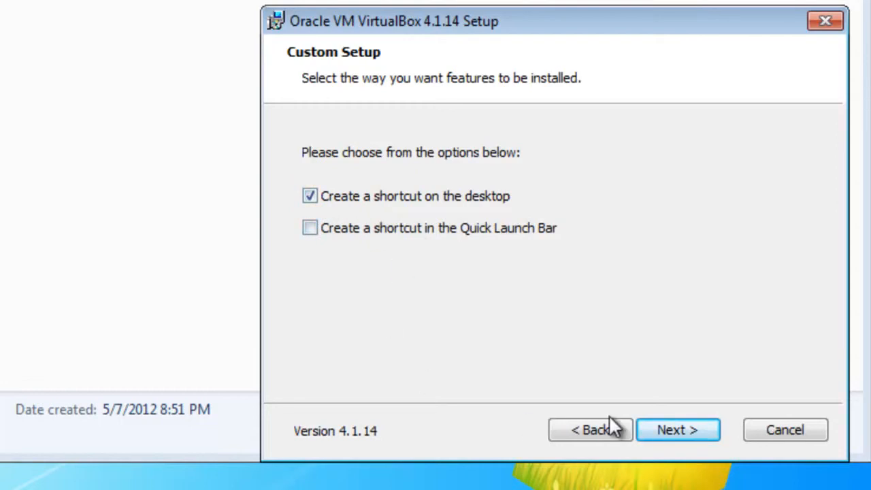
pyautogui.click(690, 426)
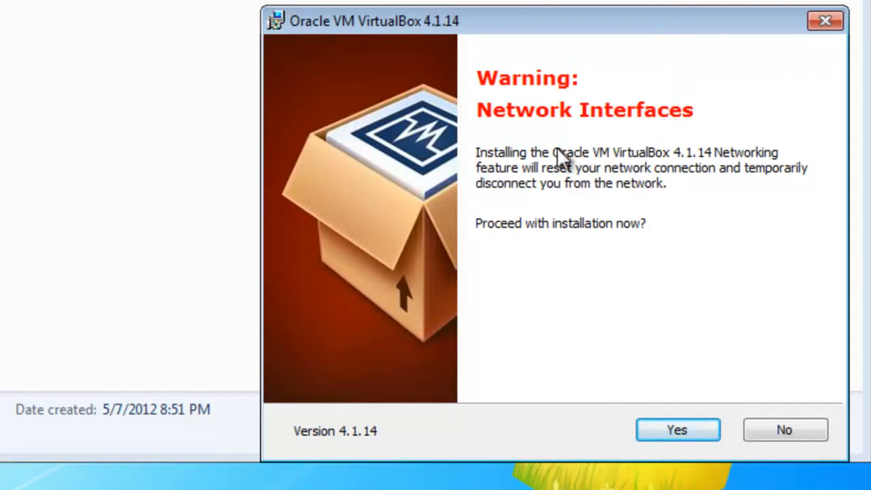
pyautogui.click(674, 431)
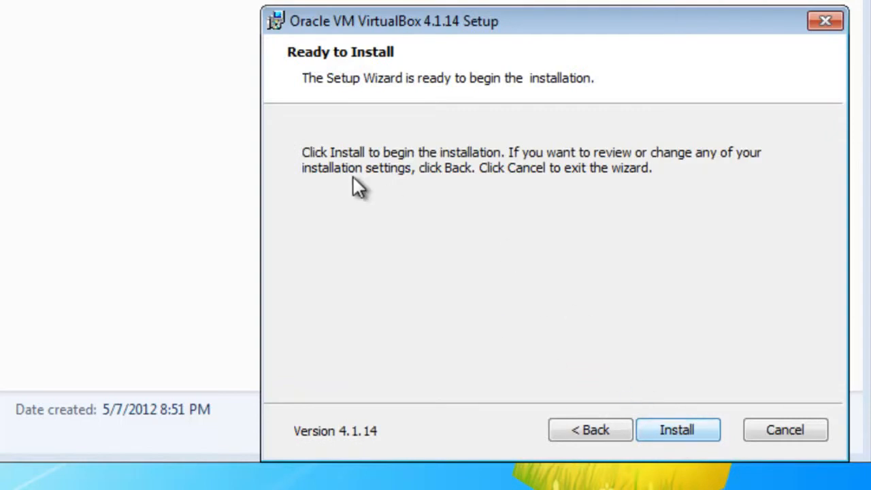
pyautogui.click(683, 426)
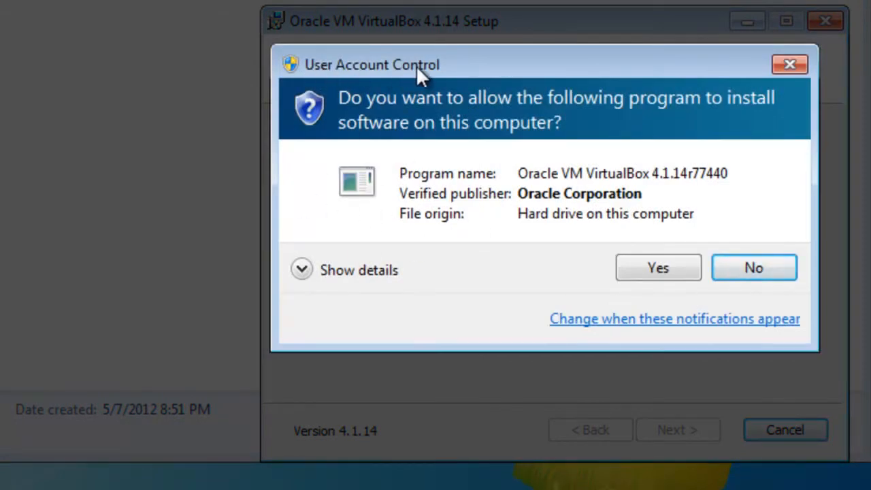
pyautogui.click(661, 263)
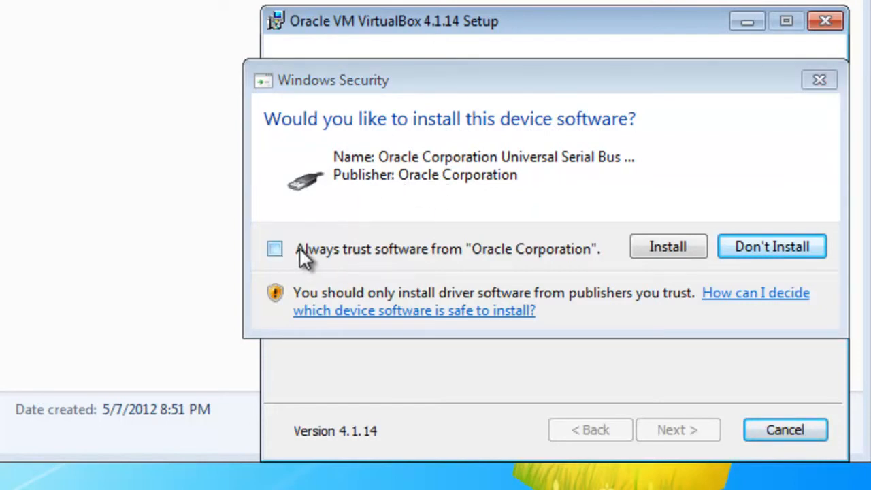
# Step: Install the Oracle USB, Network Service and Network adapters device software, and finish the setup with VirtualBox starting after installation
pyautogui.click(678, 246)
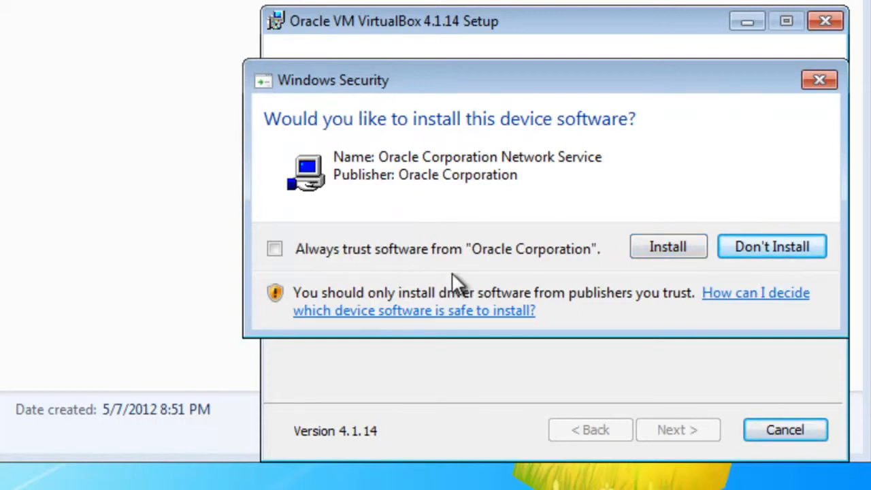
pyautogui.click(645, 245)
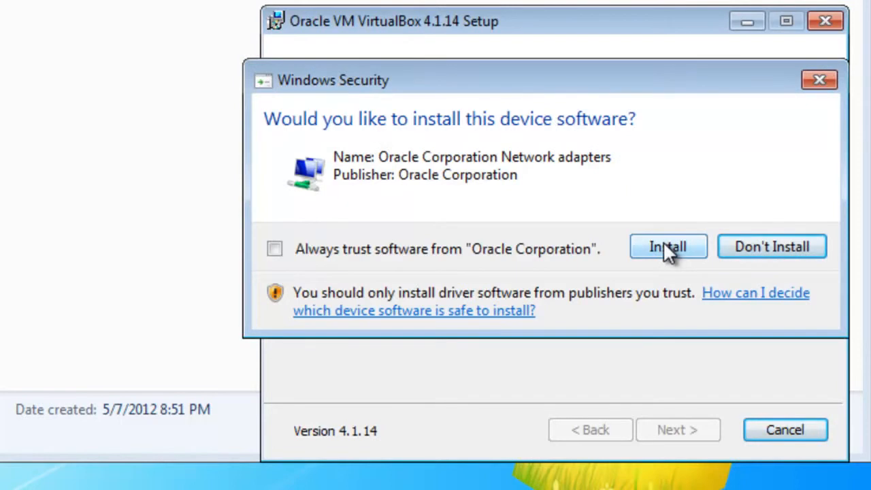
pyautogui.click(666, 245)
pyautogui.click(664, 248)
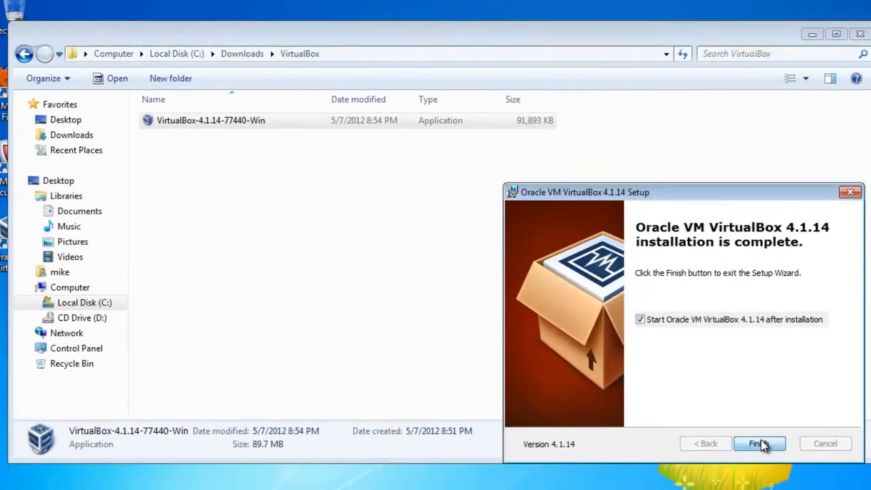
pyautogui.click(711, 435)
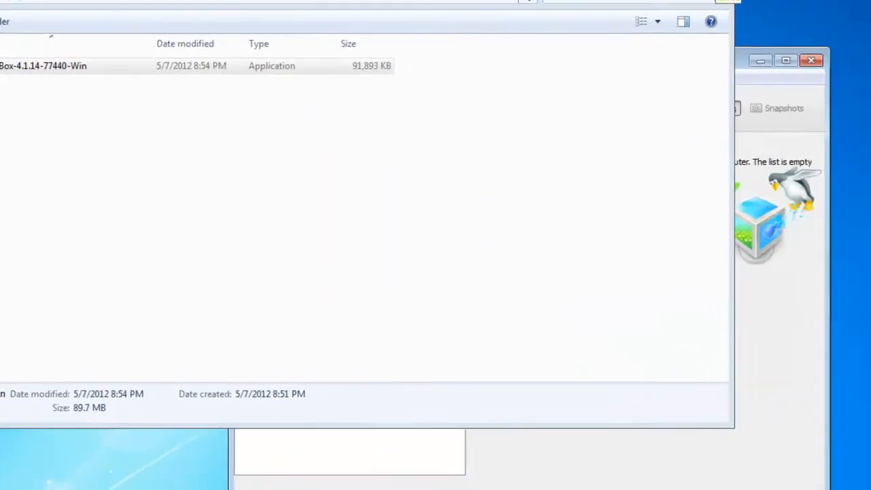
pyautogui.click(714, 0)
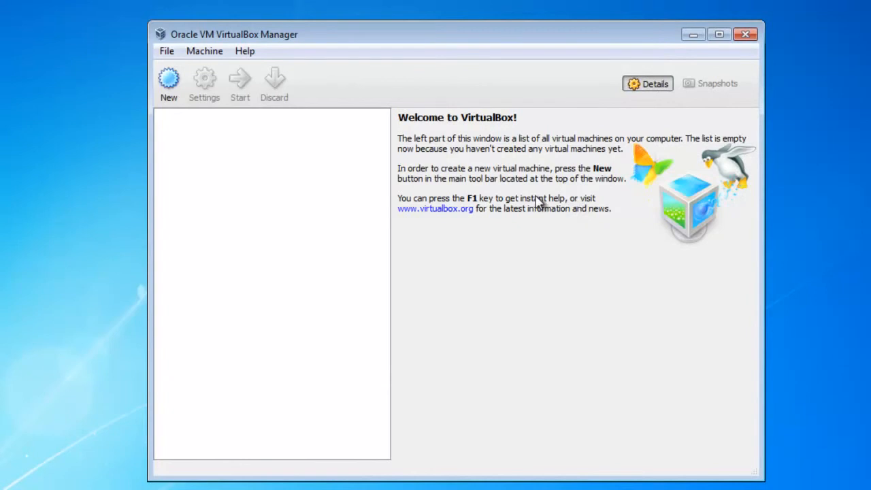
# Step: Open the VirtualBox preferences and browse for a different default machine folder
pyautogui.click(166, 53)
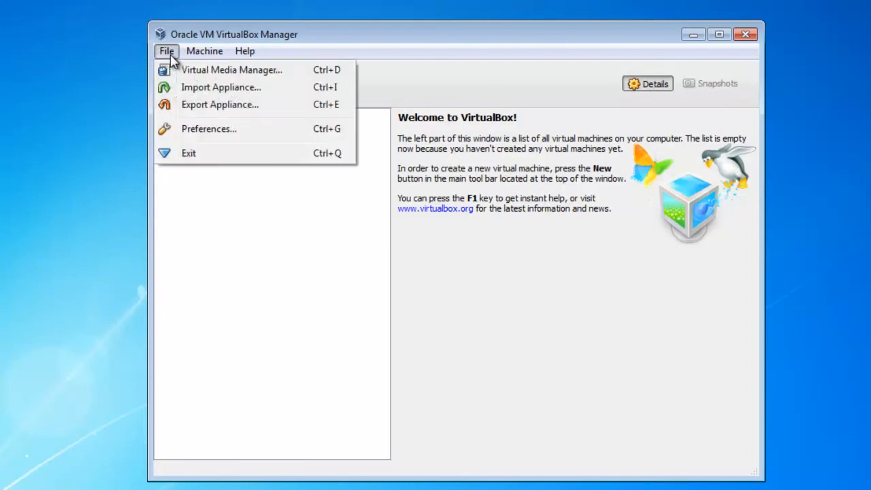
pyautogui.click(201, 129)
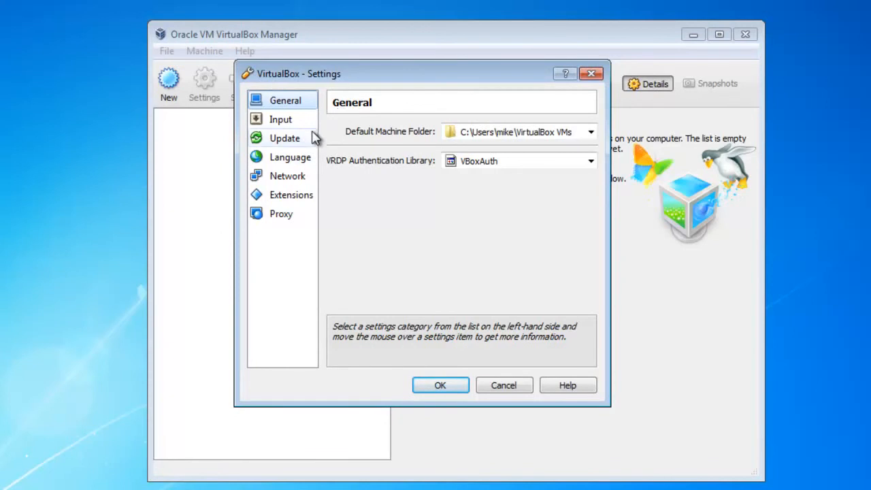
pyautogui.click(591, 134)
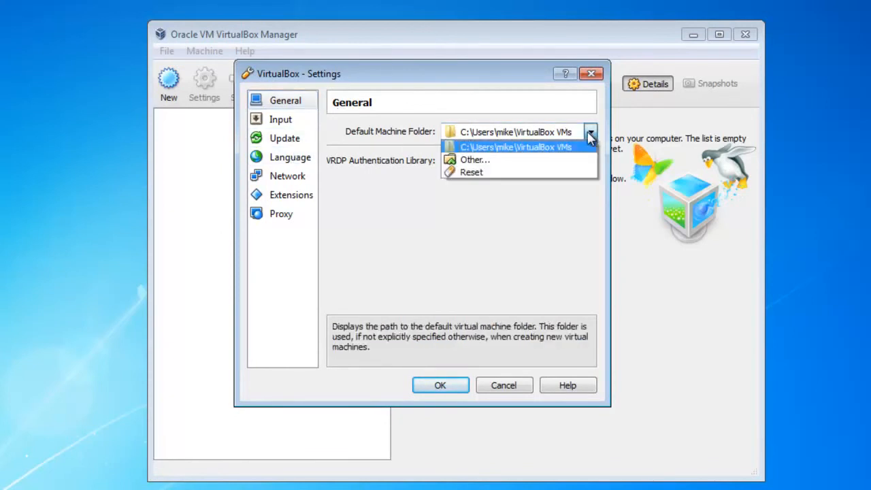
pyautogui.click(474, 163)
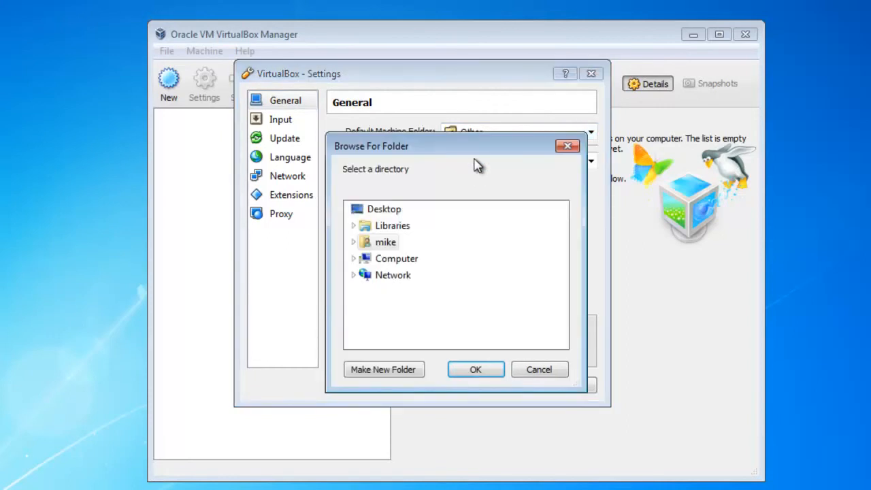
# Step: Select the Public folder under C:\Users as the parent location for the virtual machines
pyautogui.click(401, 263)
pyautogui.click(419, 276)
pyautogui.moveTo(563, 253); pyautogui.dragTo(565, 307)
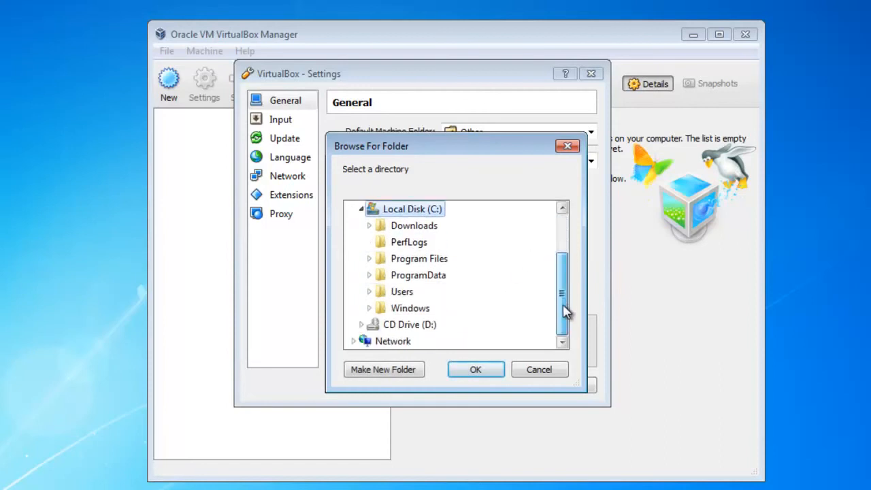
pyautogui.click(430, 294)
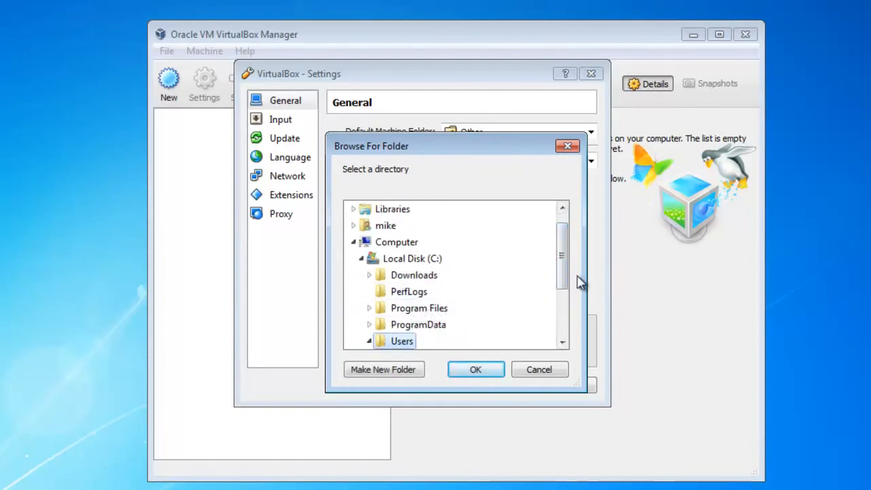
pyautogui.moveTo(562, 264); pyautogui.dragTo(563, 299)
pyautogui.click(411, 308)
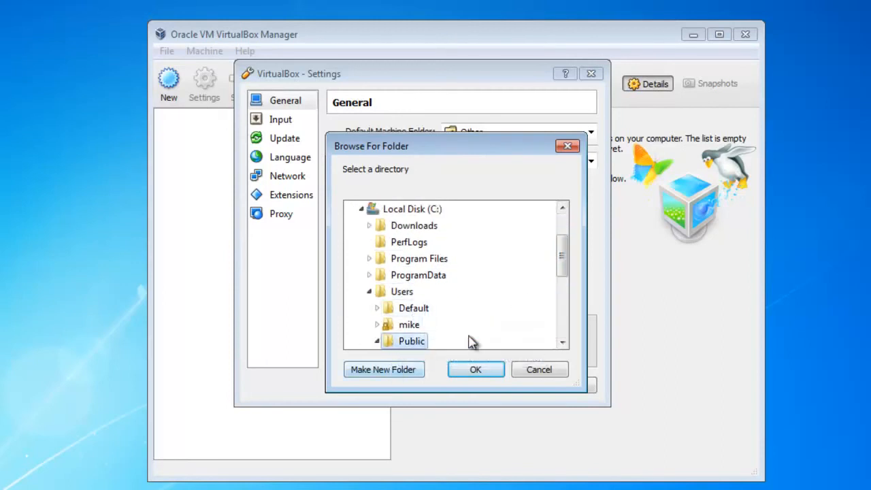
pyautogui.moveTo(562, 250); pyautogui.dragTo(562, 266)
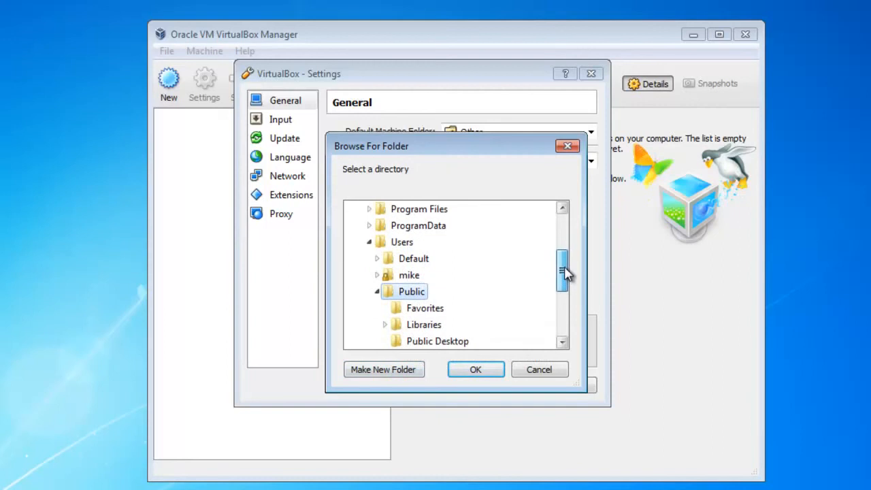
# Step: Create a folder named PublicVMs inside Public, choose it as the default machine folder and save the preferences
pyautogui.click(384, 372)
pyautogui.click(461, 340)
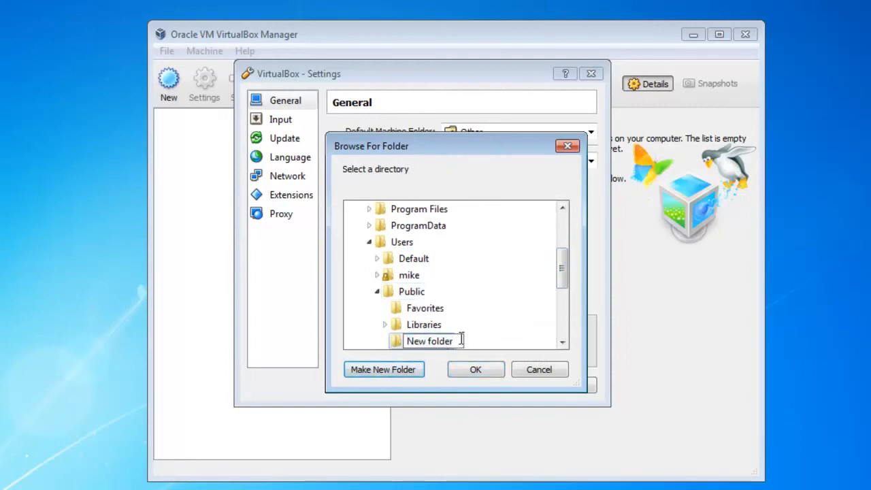
pyautogui.press('BackSpace')
pyautogui.press('BackSpace')
pyautogui.press('BackSpace')
pyautogui.press('BackSpace')
pyautogui.press('BackSpace')
pyautogui.press('BackSpace')
pyautogui.press('BackSpace')
pyautogui.press('BackSpace')
pyautogui.press('BackSpace')
pyautogui.press('BackSpace')
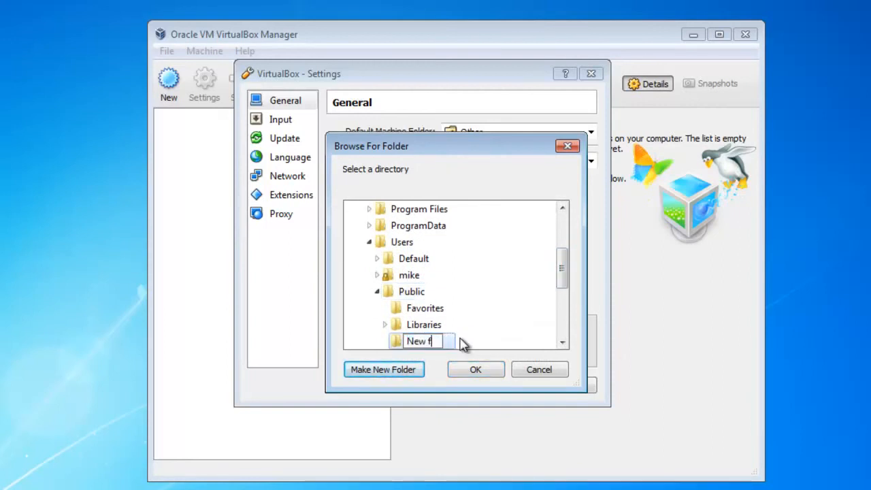
pyautogui.write('Pu')
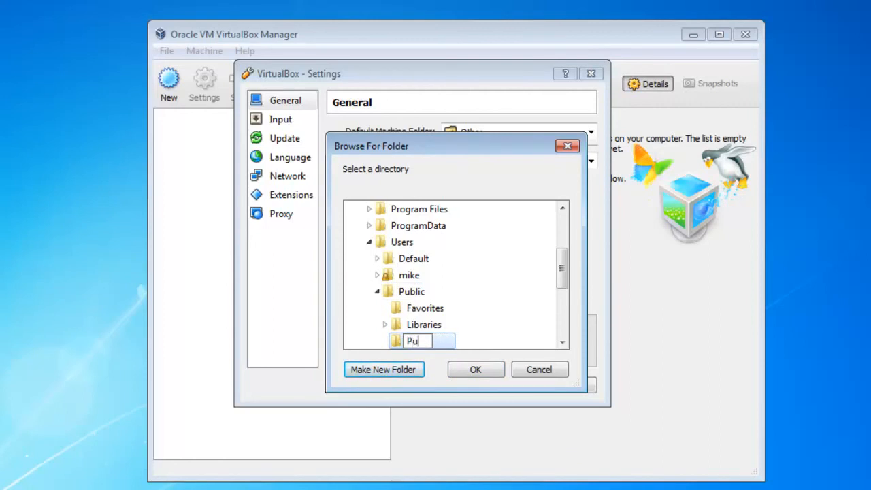
pyautogui.write('blicVMs')
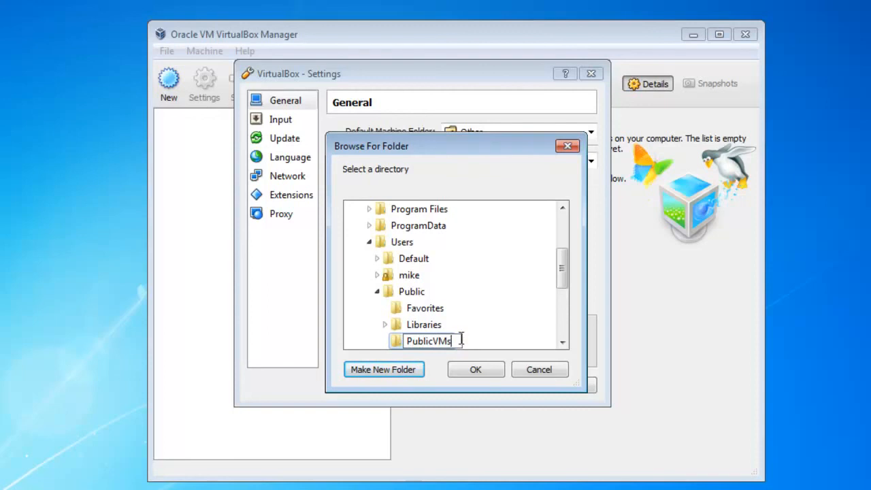
pyautogui.click(475, 370)
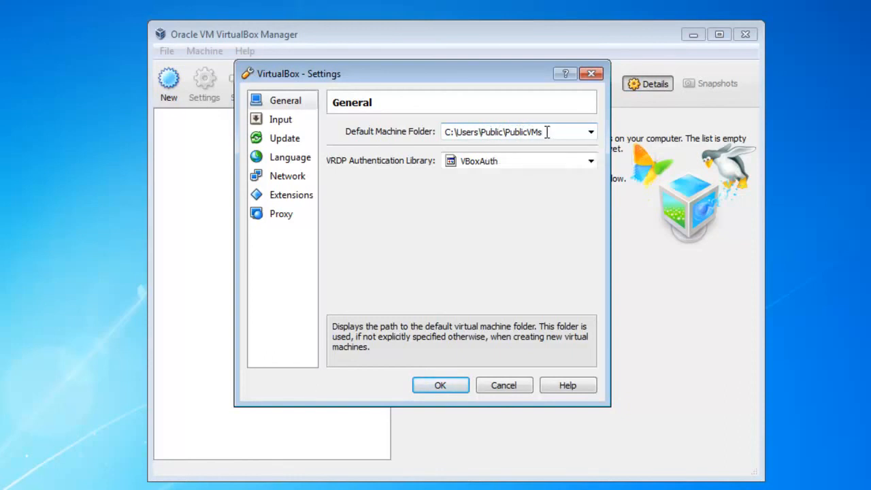
pyautogui.click(439, 386)
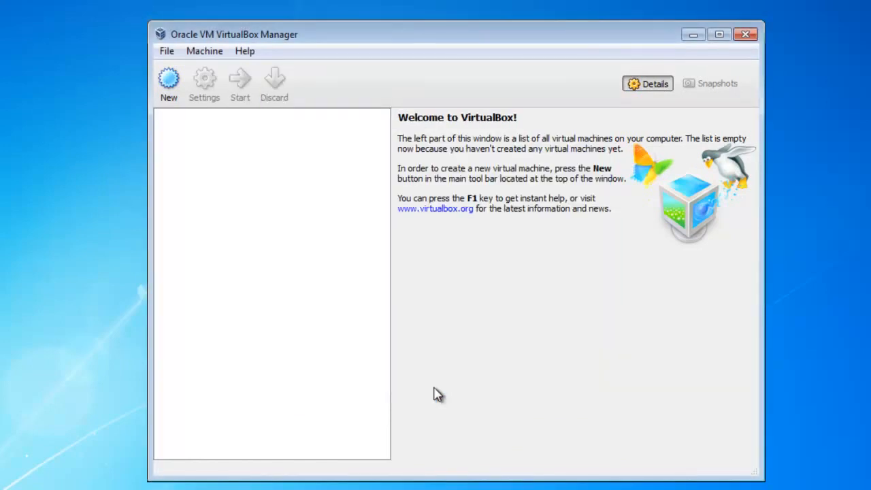